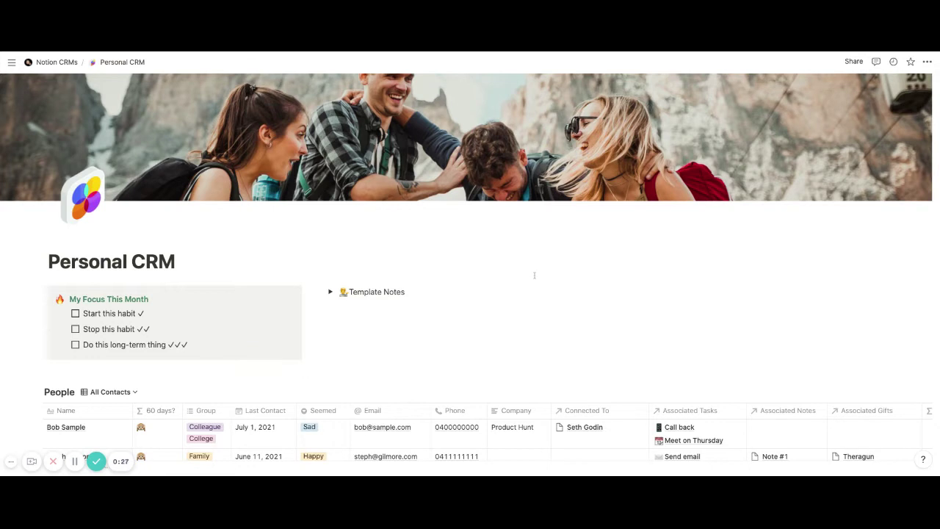
{"action": "scroll", "coordinate": [534, 276], "scroll_direction": "down", "scroll_amount": 1}
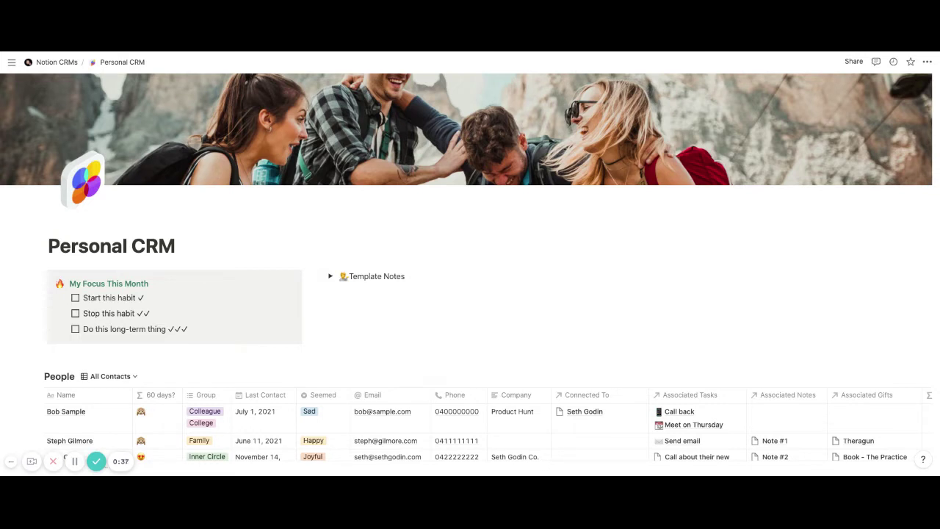
{"action": "scroll", "coordinate": [470, 294], "scroll_direction": "up", "scroll_amount": 1}
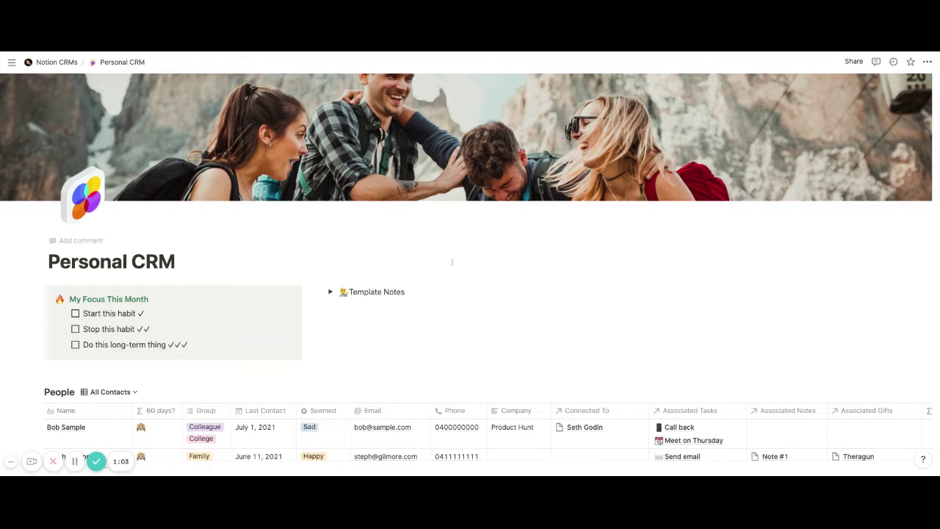
{"action": "left_click", "coordinate": [587, 282]}
{"action": "scroll", "coordinate": [277, 257], "scroll_direction": "down", "scroll_amount": 2}
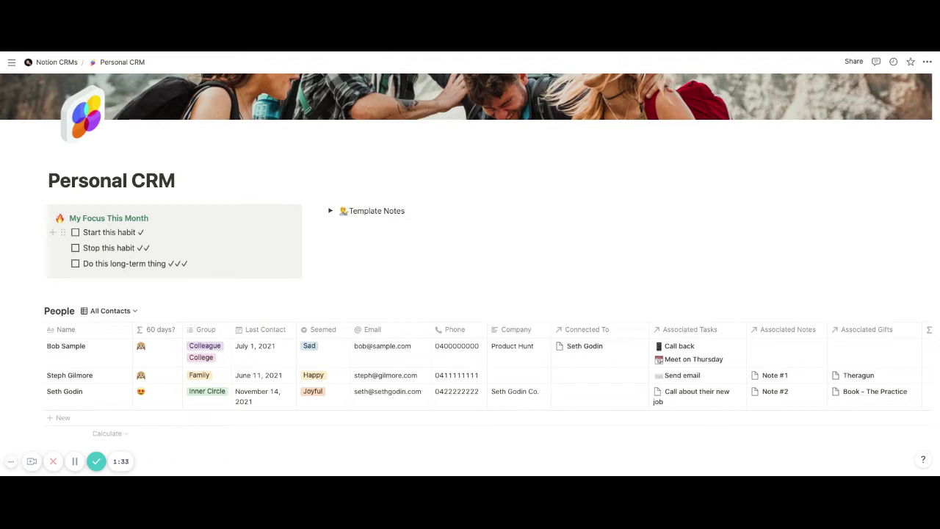
- View the block actions of the My Focus This Month callout, and expand and collapse the Template Notes toggle
{"action": "left_click", "coordinate": [42, 211]}
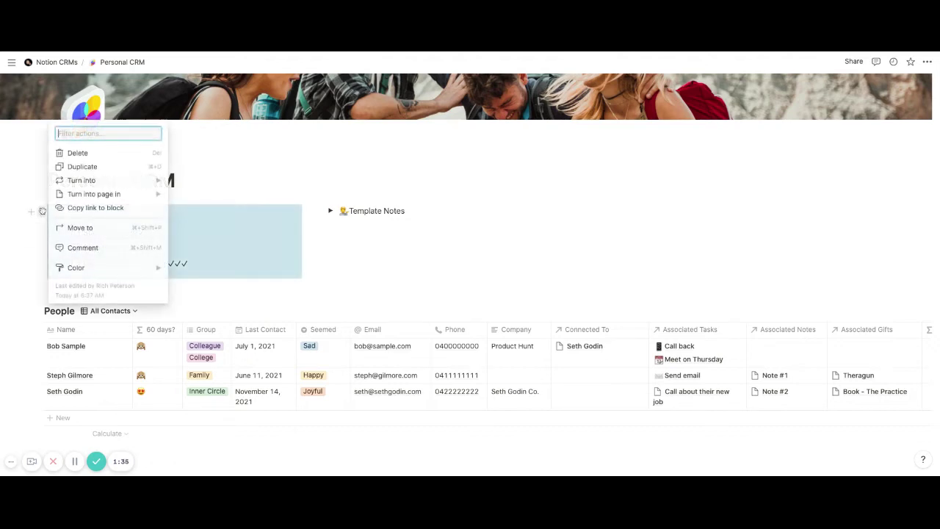
{"action": "left_click", "coordinate": [304, 163]}
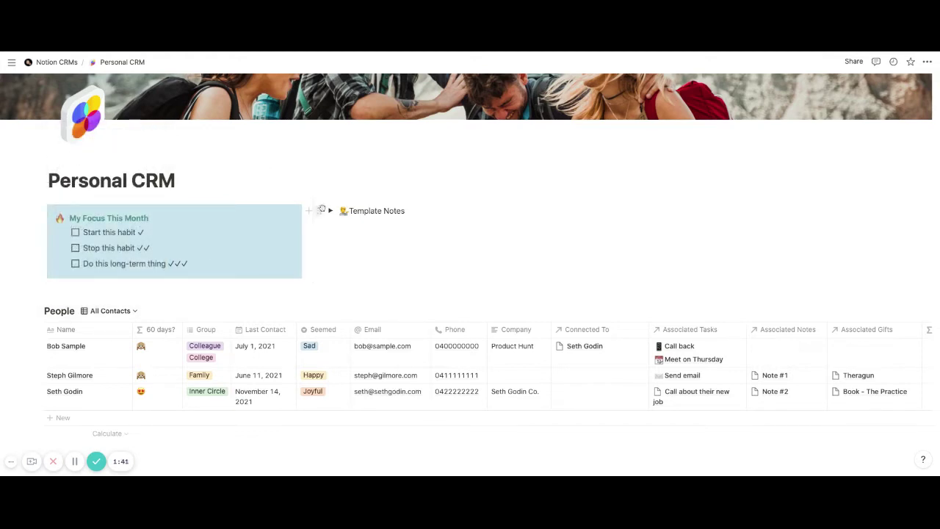
{"action": "left_click", "coordinate": [331, 211]}
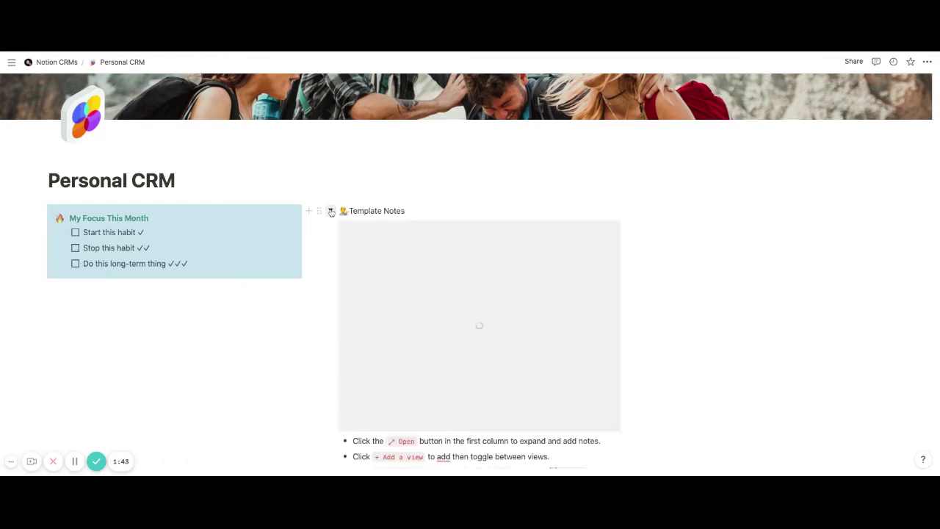
{"action": "left_click", "coordinate": [330, 210]}
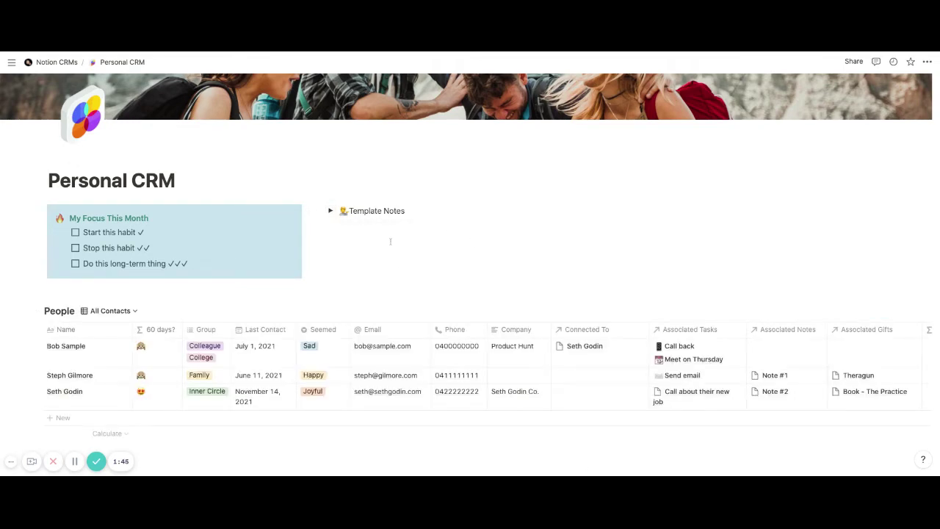
- Look over the whole Personal CRM page, from the People table through to Gift Ideas and back
{"action": "scroll", "coordinate": [390, 240], "scroll_direction": "down", "scroll_amount": 3}
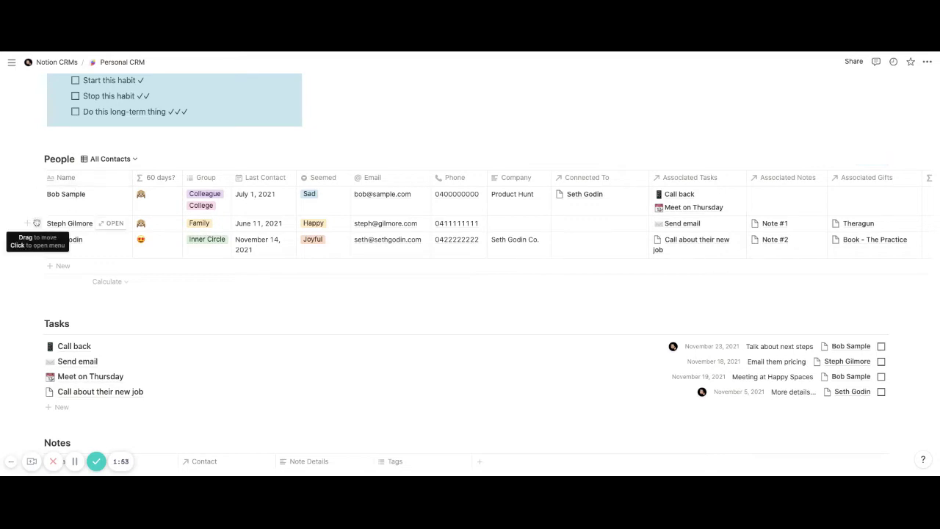
{"action": "scroll", "coordinate": [164, 300], "scroll_direction": "down", "scroll_amount": 5}
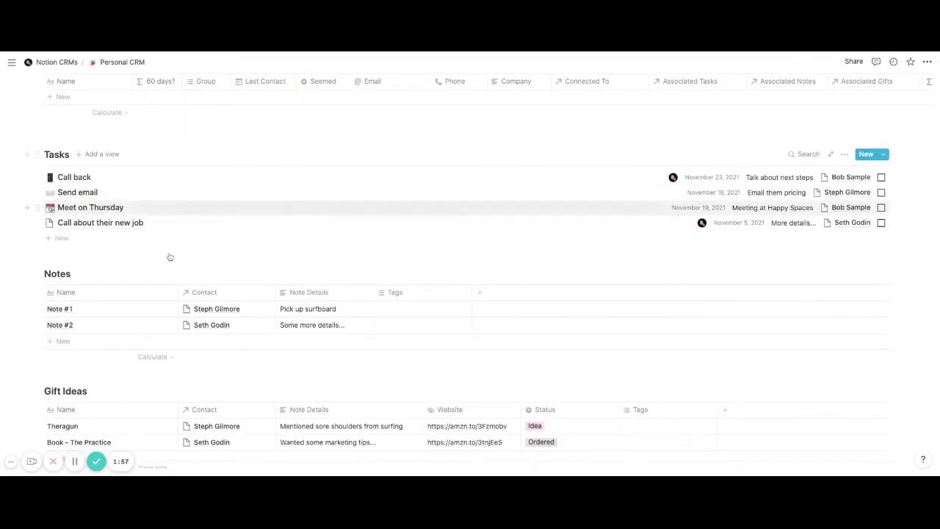
{"action": "scroll", "coordinate": [264, 183], "scroll_direction": "down", "scroll_amount": 1}
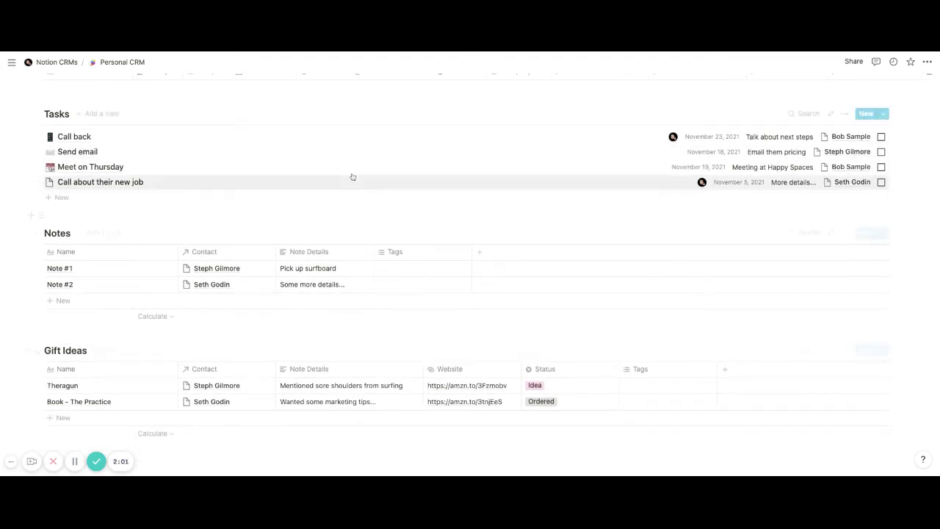
{"action": "scroll", "coordinate": [350, 176], "scroll_direction": "up", "scroll_amount": 3}
{"action": "scroll", "coordinate": [350, 174], "scroll_direction": "up", "scroll_amount": 3}
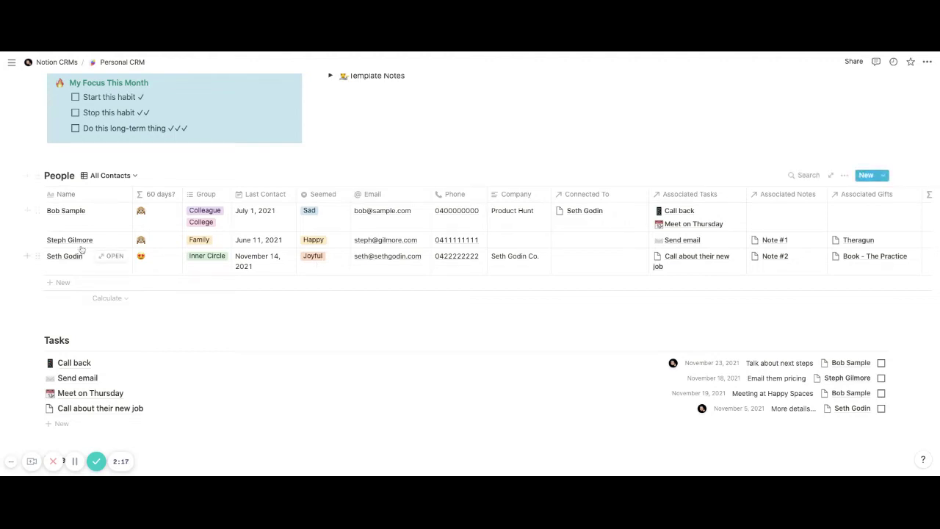
- Open the first contact's record in the People table, examine its properties and page template options, and close it
{"action": "left_click", "coordinate": [108, 210]}
{"action": "scroll", "coordinate": [353, 289], "scroll_direction": "down", "scroll_amount": 3}
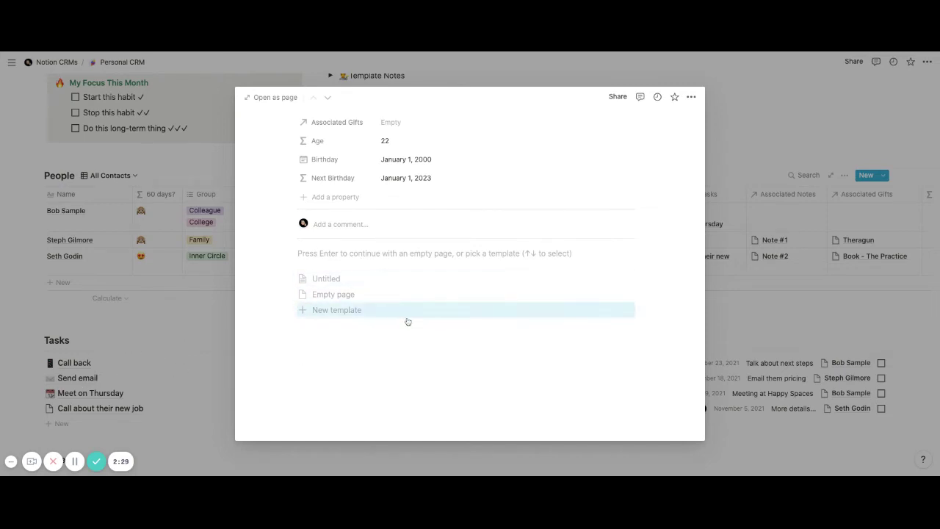
{"action": "left_click", "coordinate": [204, 317]}
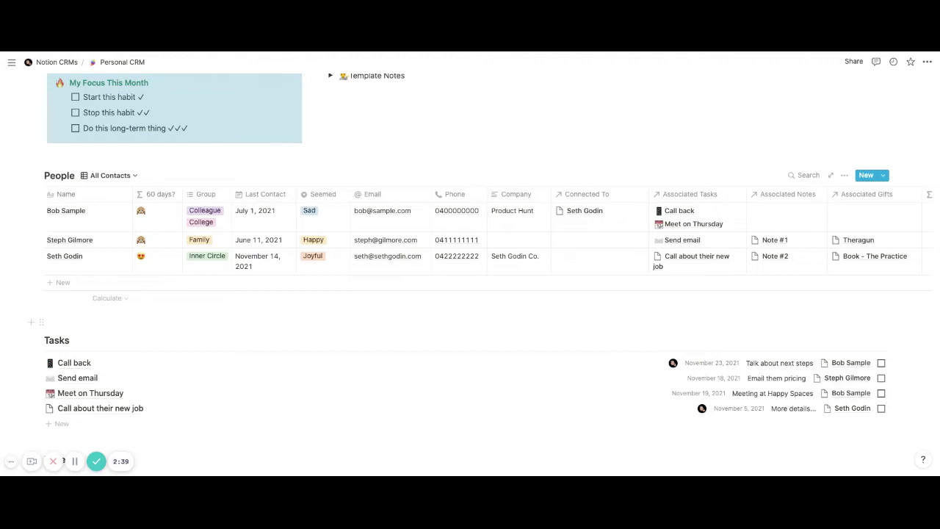
{"action": "left_click", "coordinate": [107, 210]}
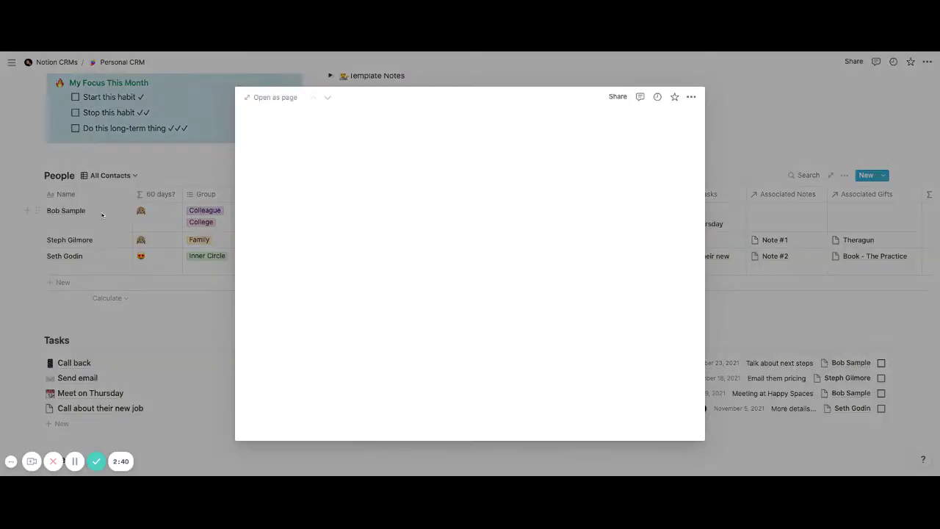
{"action": "scroll", "coordinate": [373, 324], "scroll_direction": "down", "scroll_amount": 5}
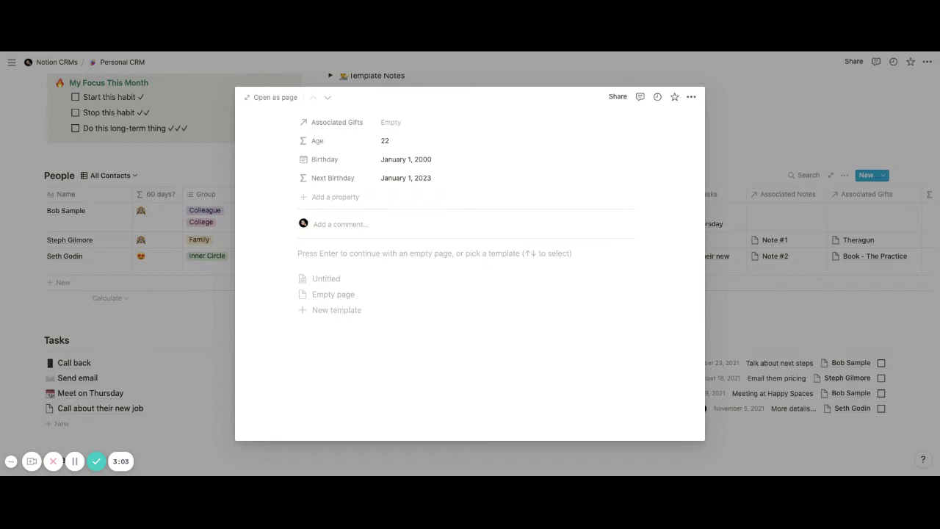
{"action": "left_click", "coordinate": [211, 331]}
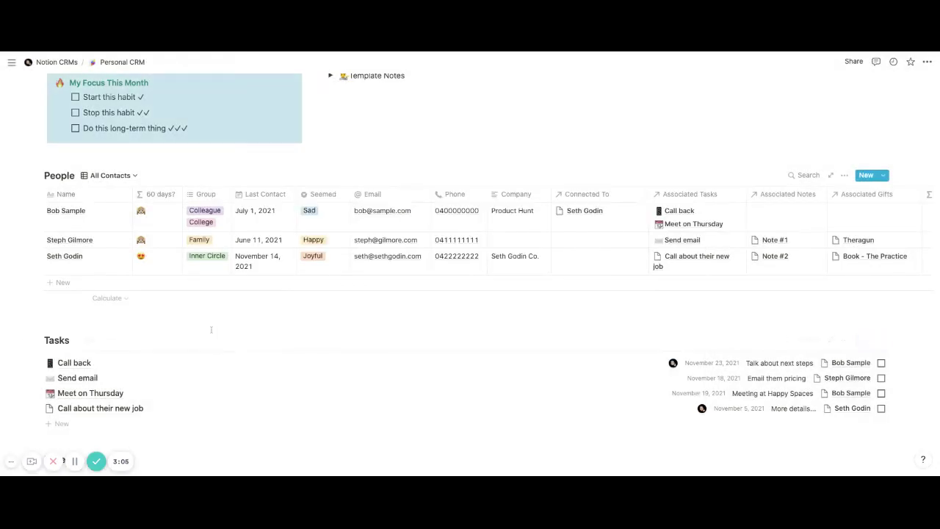
- Examine how the entries in the Tasks, Notes and Gift Ideas databases link to contacts in the People table
{"action": "scroll", "coordinate": [211, 329], "scroll_direction": "up", "scroll_amount": 1}
{"action": "scroll", "coordinate": [211, 330], "scroll_direction": "down", "scroll_amount": 1}
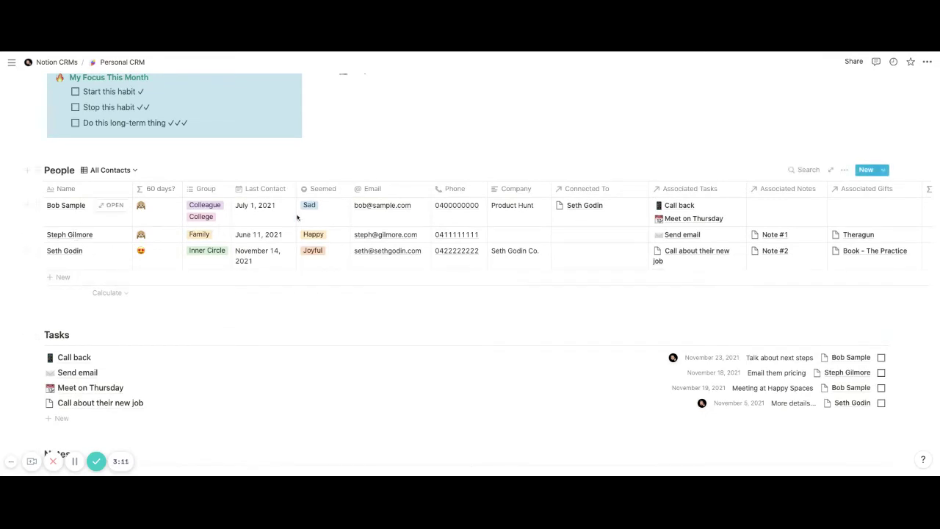
{"action": "scroll", "coordinate": [484, 250], "scroll_direction": "down", "scroll_amount": 3}
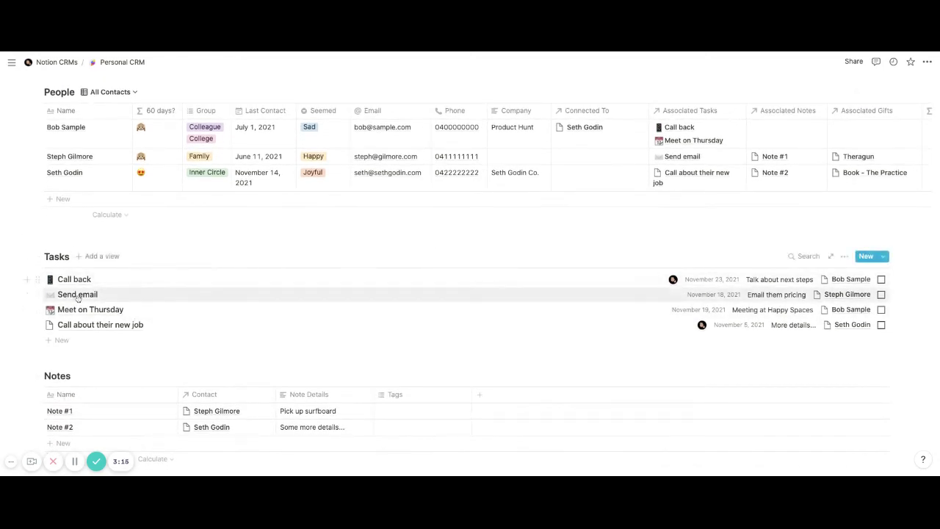
{"action": "scroll", "coordinate": [116, 281], "scroll_direction": "down", "scroll_amount": 2}
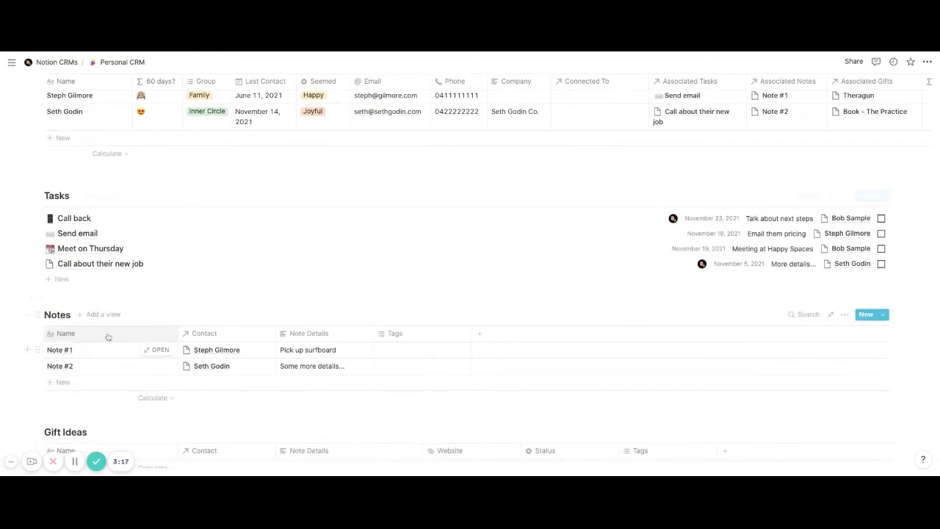
{"action": "scroll", "coordinate": [107, 335], "scroll_direction": "down", "scroll_amount": 2}
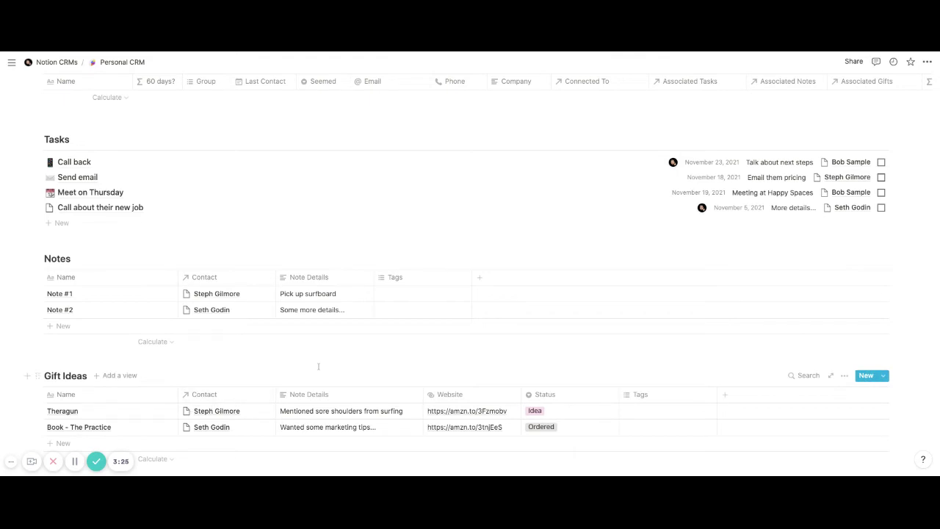
{"action": "scroll", "coordinate": [318, 365], "scroll_direction": "up", "scroll_amount": 5}
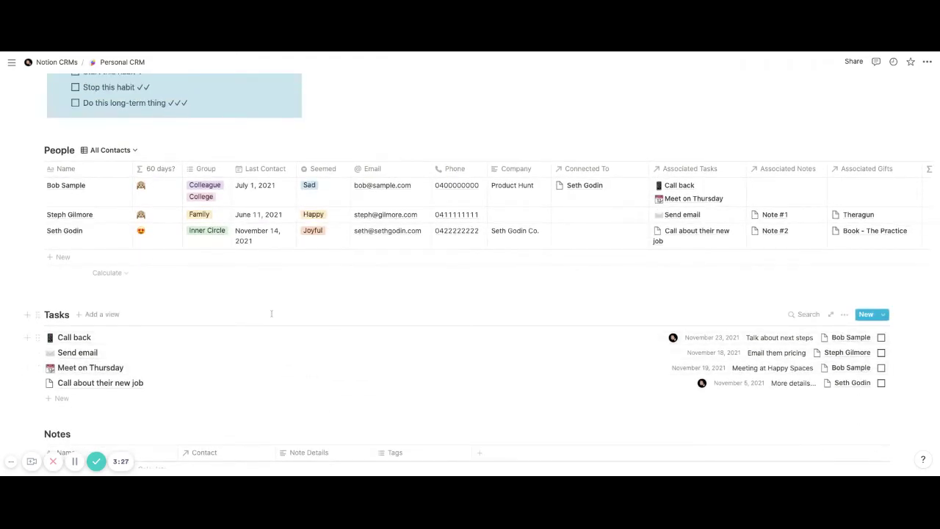
{"action": "scroll", "coordinate": [271, 313], "scroll_direction": "up", "scroll_amount": 1}
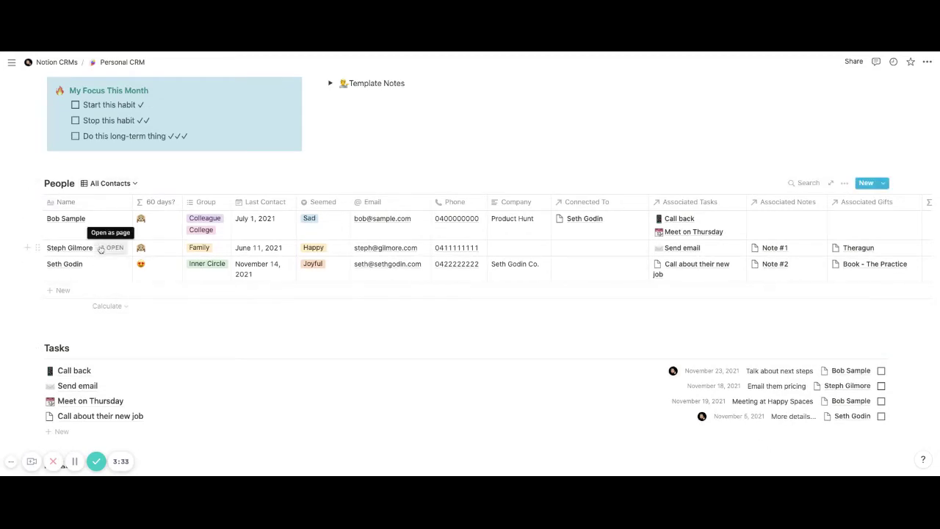
- Open the first contact's record and examine the formula behind its "60 days?" property
{"action": "left_click", "coordinate": [110, 219]}
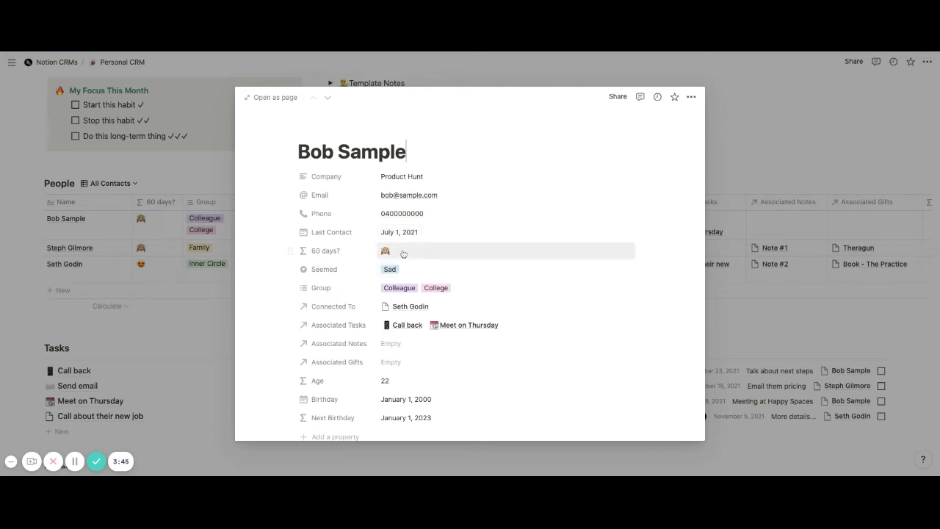
{"action": "left_click", "coordinate": [349, 254]}
{"action": "left_click", "coordinate": [321, 325]}
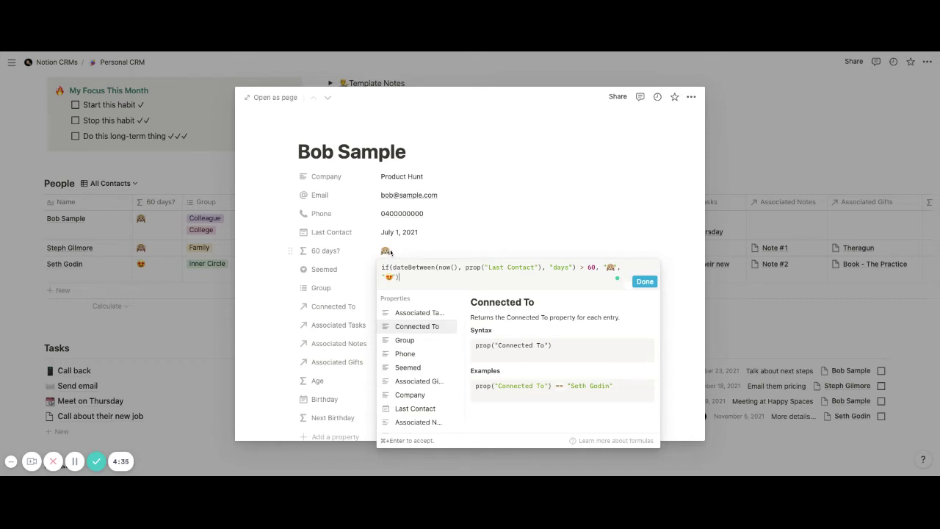
{"action": "left_click", "coordinate": [644, 283]}
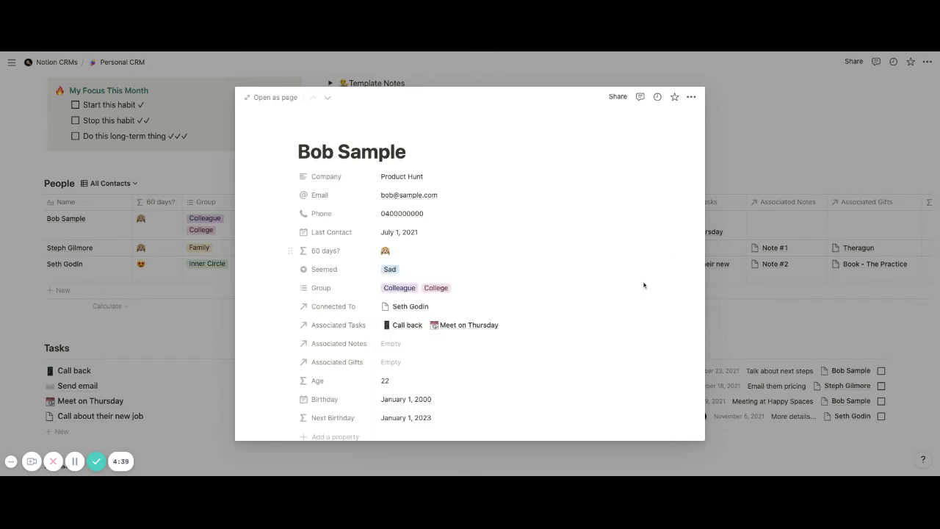
- Review the options available for the contact's Seemed and Group properties, keeping the current selections
{"action": "left_click", "coordinate": [419, 269]}
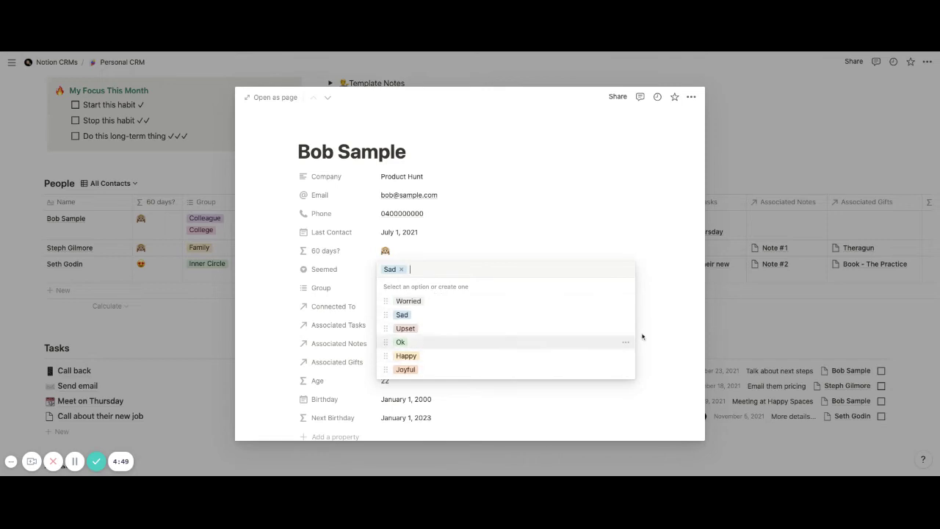
{"action": "left_click", "coordinate": [664, 316]}
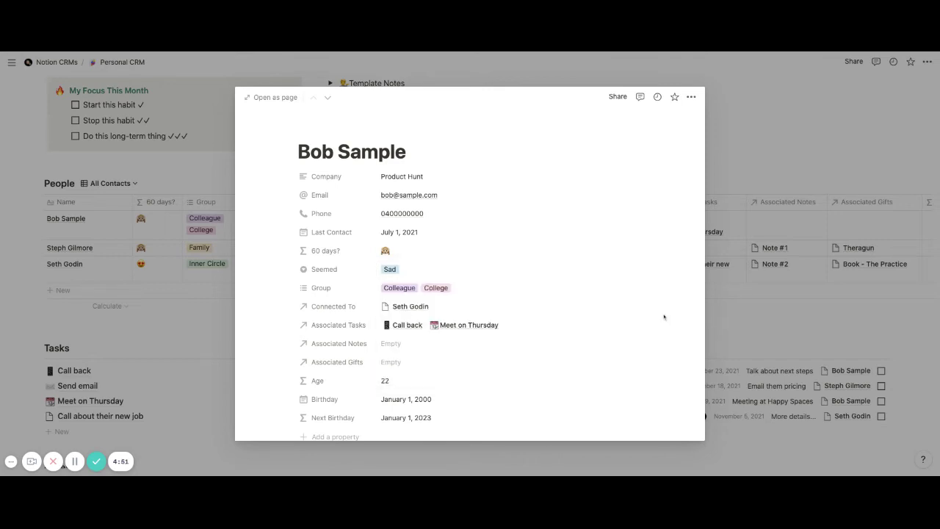
{"action": "scroll", "coordinate": [433, 269], "scroll_direction": "down", "scroll_amount": 1}
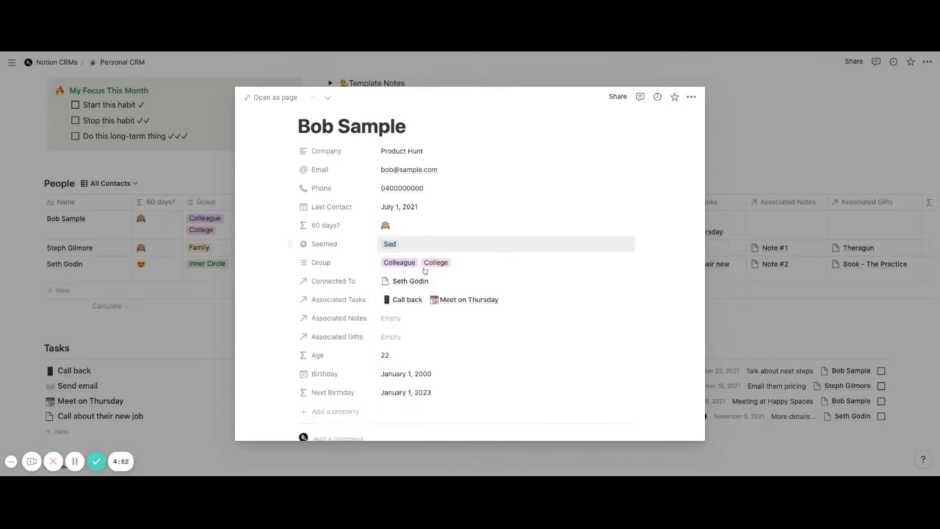
{"action": "left_click", "coordinate": [471, 259]}
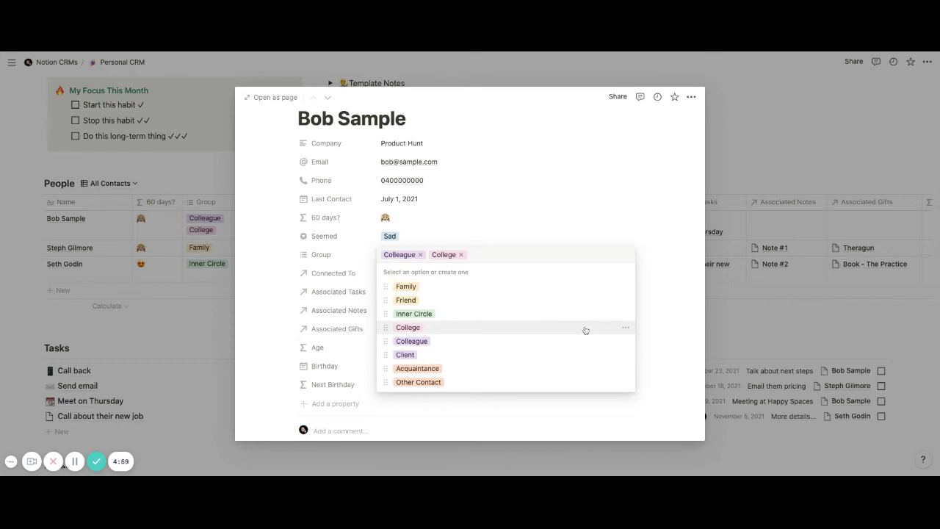
{"action": "left_click", "coordinate": [675, 318]}
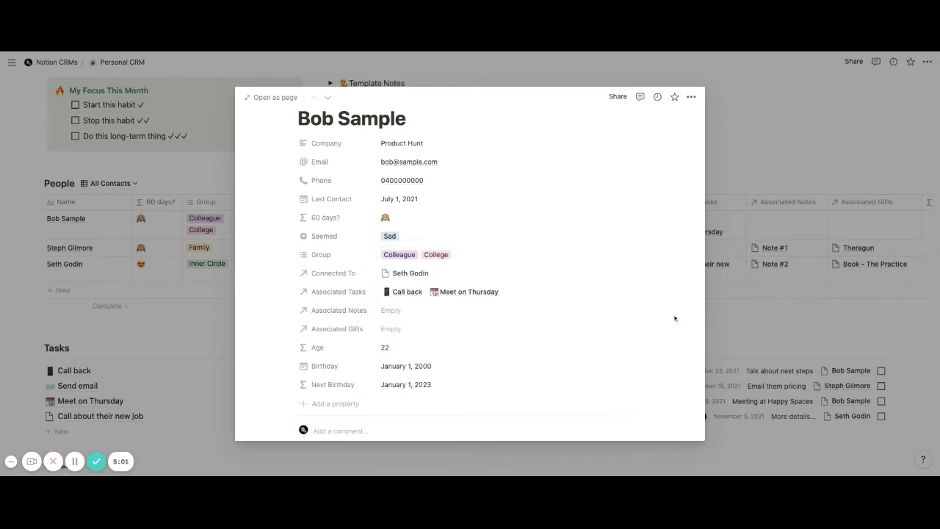
- Examine the contact's connection, task, note, gift and birthday properties and the page template choices, and close the record
{"action": "scroll", "coordinate": [469, 258], "scroll_direction": "down", "scroll_amount": 1}
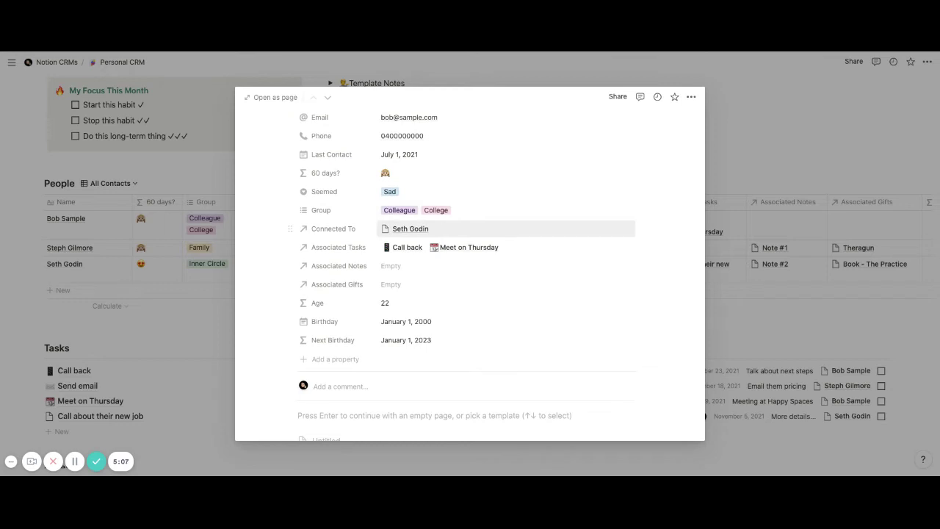
{"action": "scroll", "coordinate": [469, 264], "scroll_direction": "up", "scroll_amount": 1}
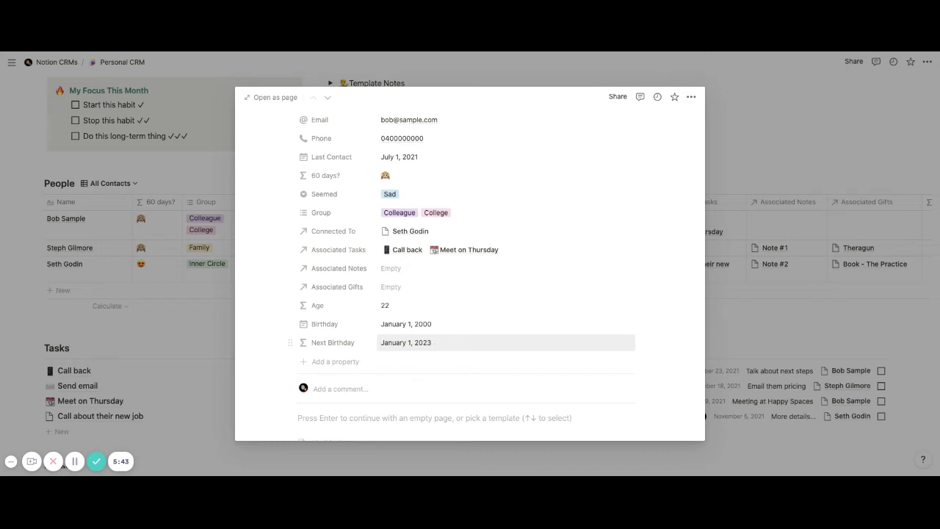
{"action": "scroll", "coordinate": [489, 340], "scroll_direction": "down", "scroll_amount": 4}
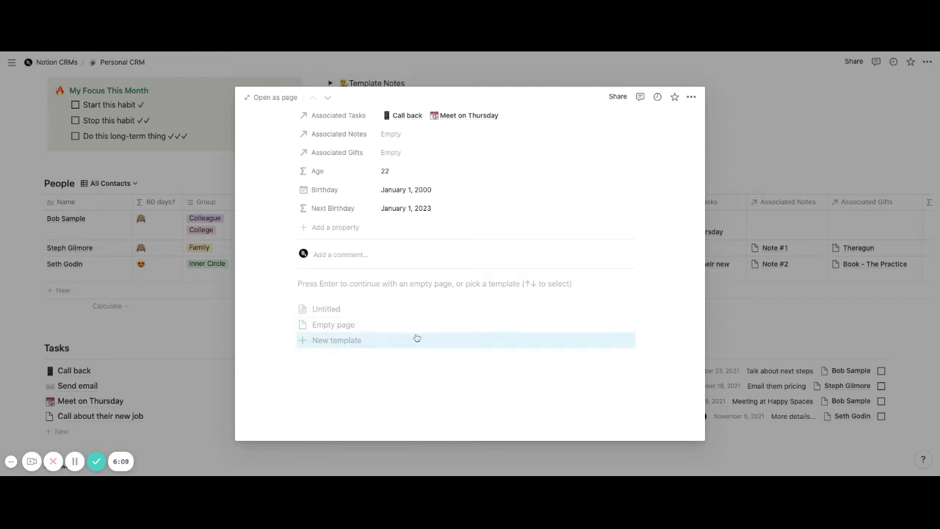
{"action": "scroll", "coordinate": [490, 292], "scroll_direction": "up", "scroll_amount": 5}
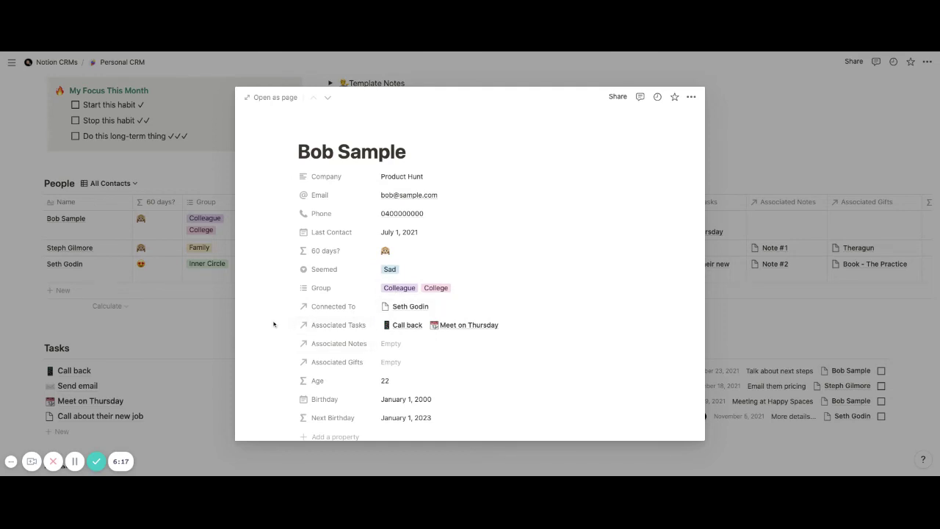
{"action": "left_click", "coordinate": [208, 319]}
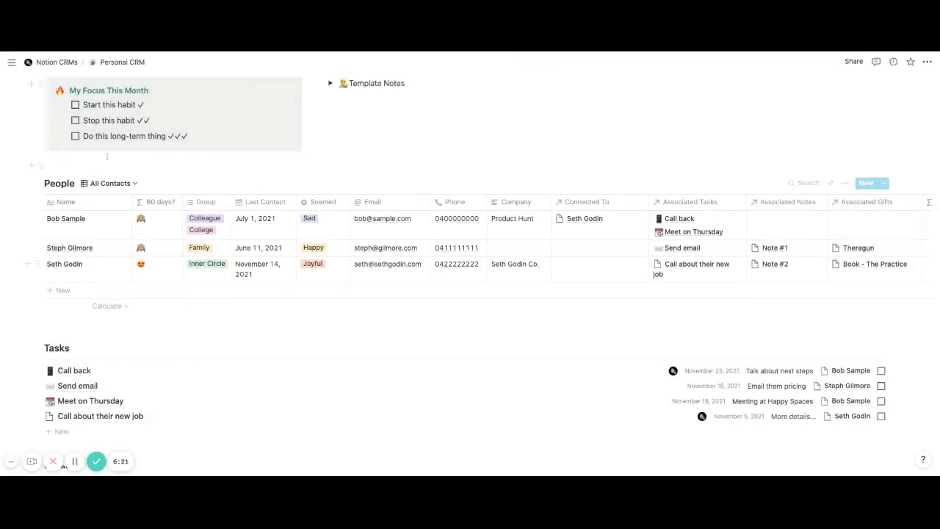
- Switch the People table to the Need To Contact view and examine its "60 days?" filter condition
{"action": "left_click", "coordinate": [136, 184]}
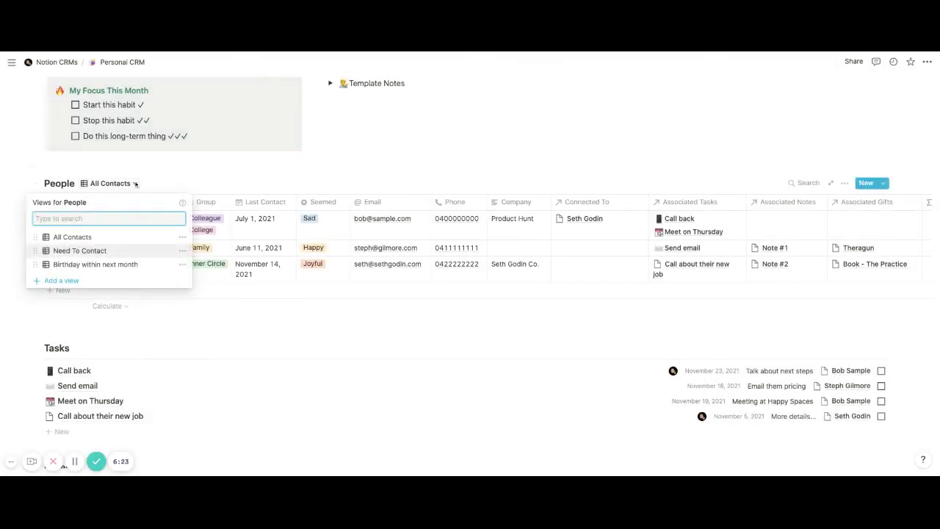
{"action": "left_click", "coordinate": [88, 251]}
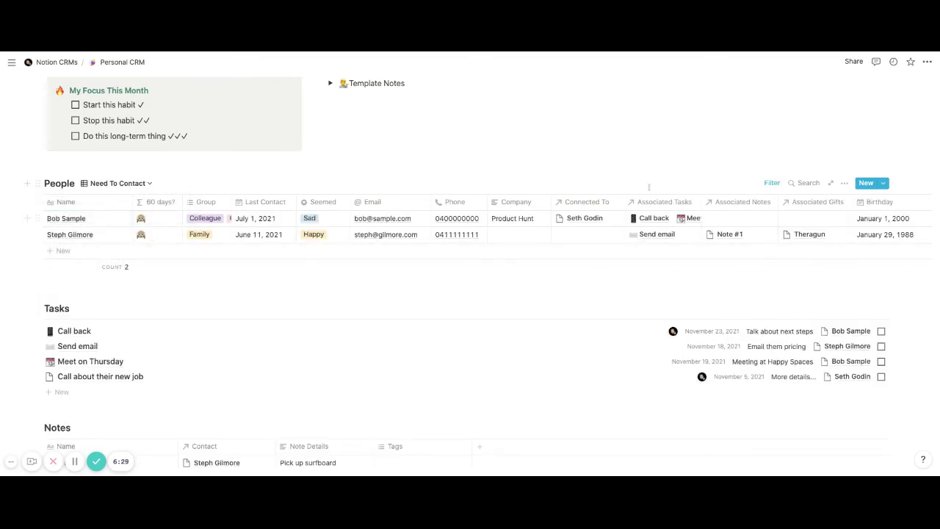
{"action": "left_click", "coordinate": [771, 183]}
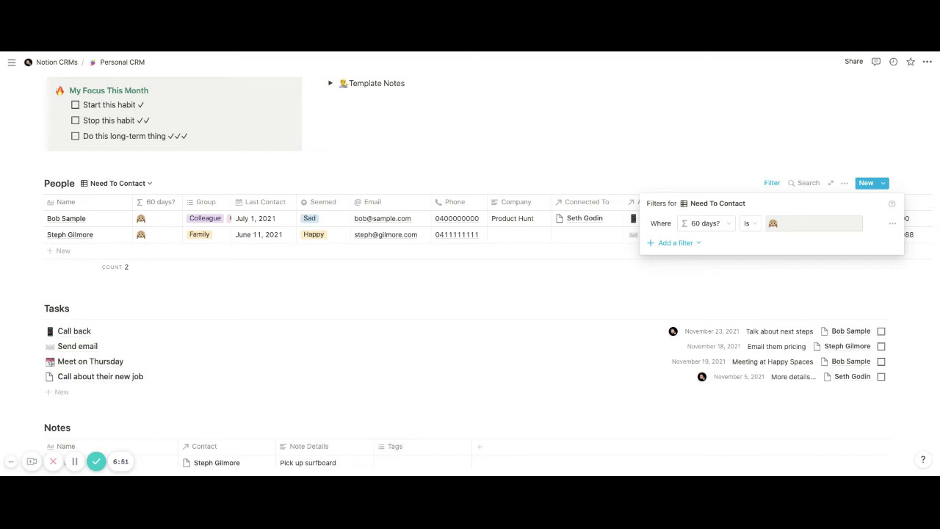
{"action": "left_click", "coordinate": [787, 224]}
- Examine the formula behind the "60 days?" column of the People table, keeping it as it is
{"action": "left_click", "coordinate": [158, 206]}
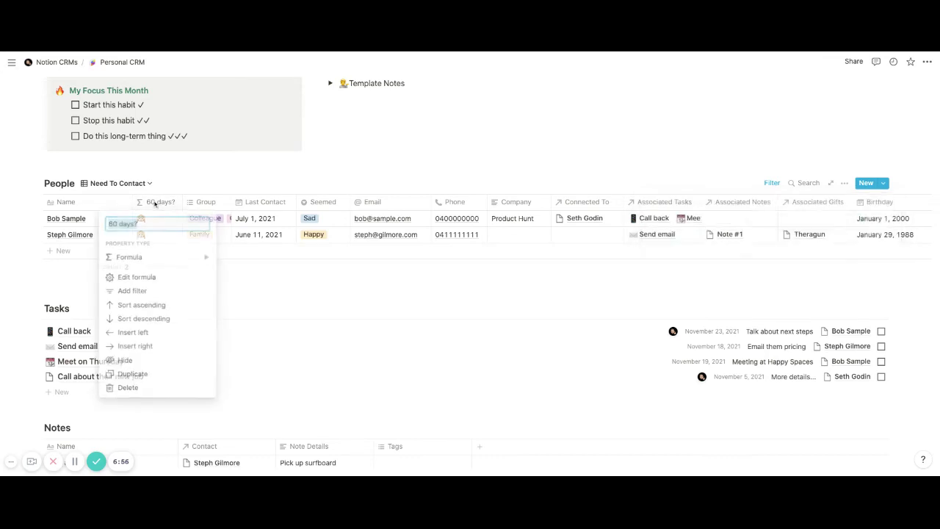
{"action": "left_click", "coordinate": [147, 275]}
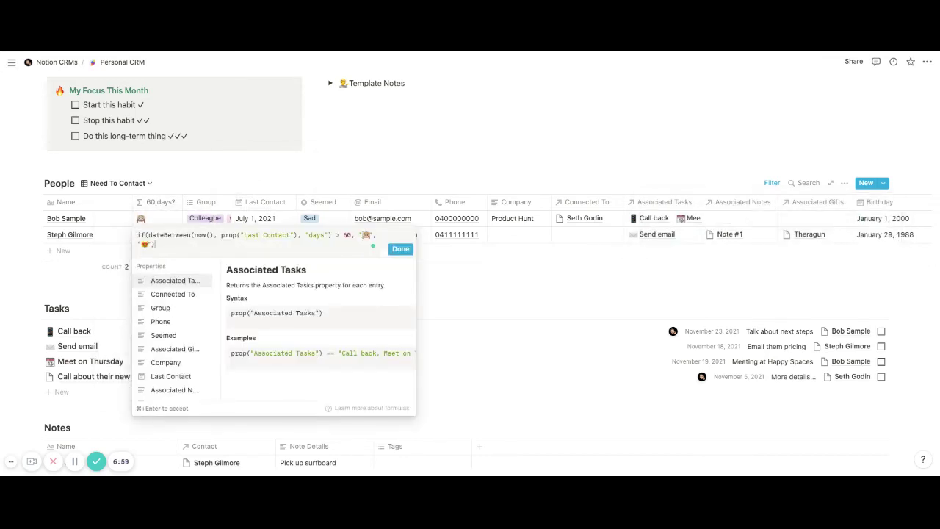
{"action": "left_click", "coordinate": [400, 248]}
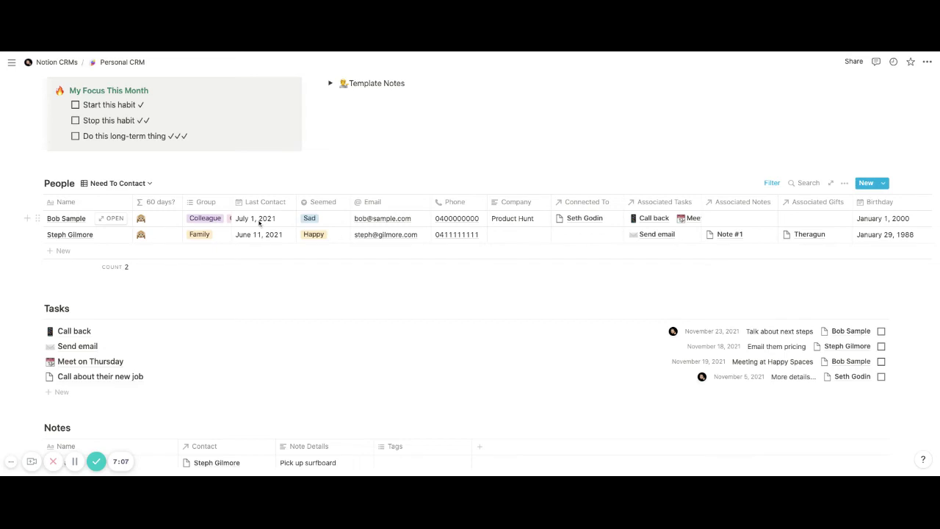
- Switch the People table to the "Birthday within next month" view and examine its Birthday and Next Birthday columns
{"action": "left_click", "coordinate": [149, 184]}
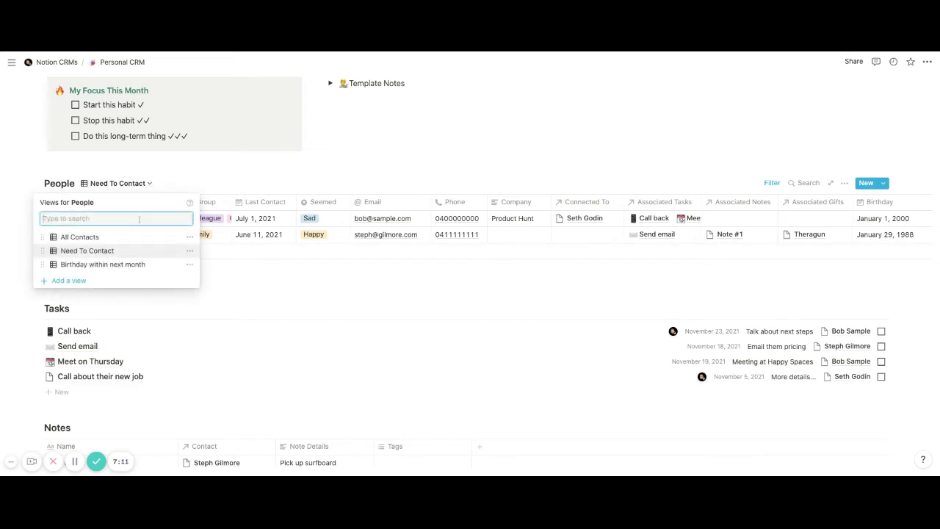
{"action": "left_click", "coordinate": [119, 264]}
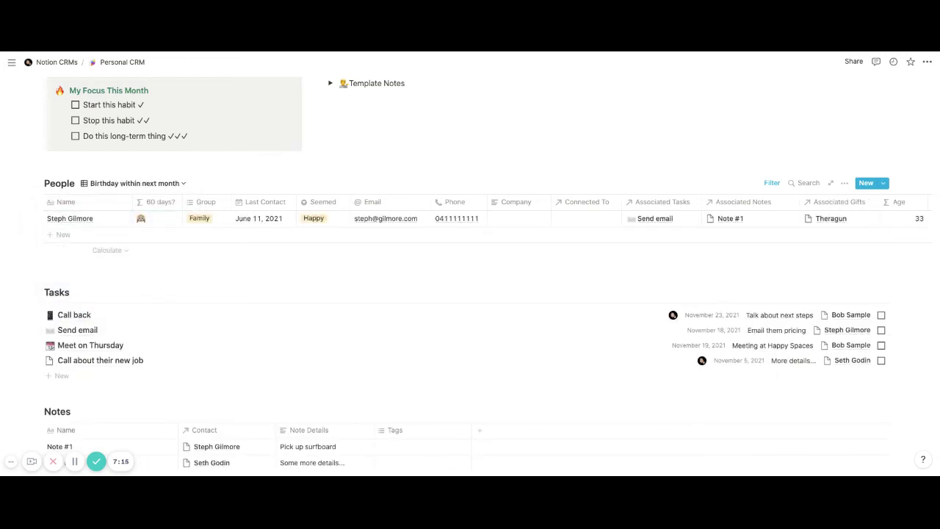
{"action": "scroll", "coordinate": [600, 215], "scroll_direction": "right", "scroll_amount": 5}
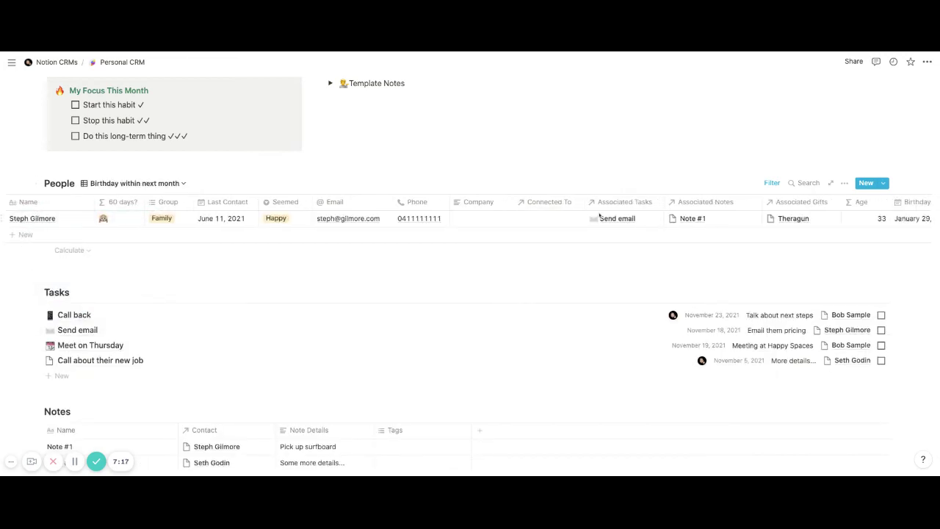
{"action": "scroll", "coordinate": [600, 215], "scroll_direction": "right", "scroll_amount": 2}
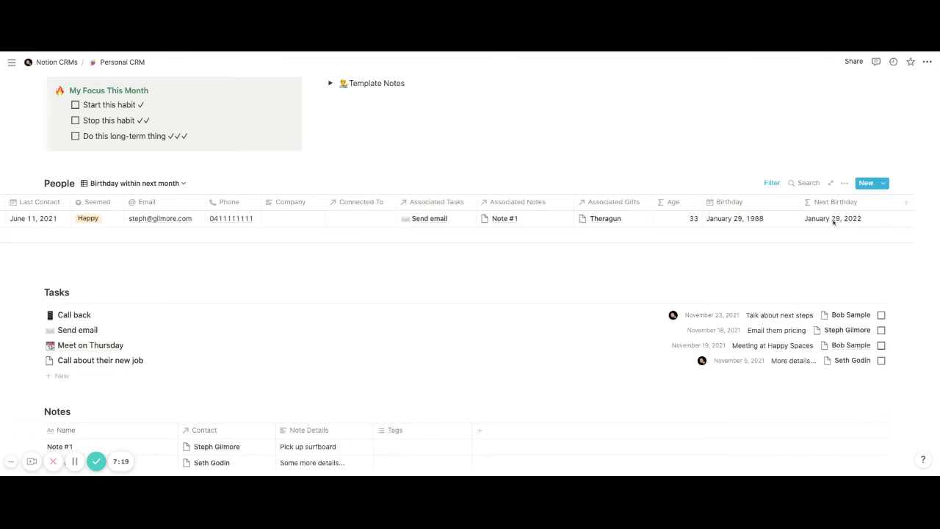
{"action": "scroll", "coordinate": [833, 223], "scroll_direction": "left", "scroll_amount": 7}
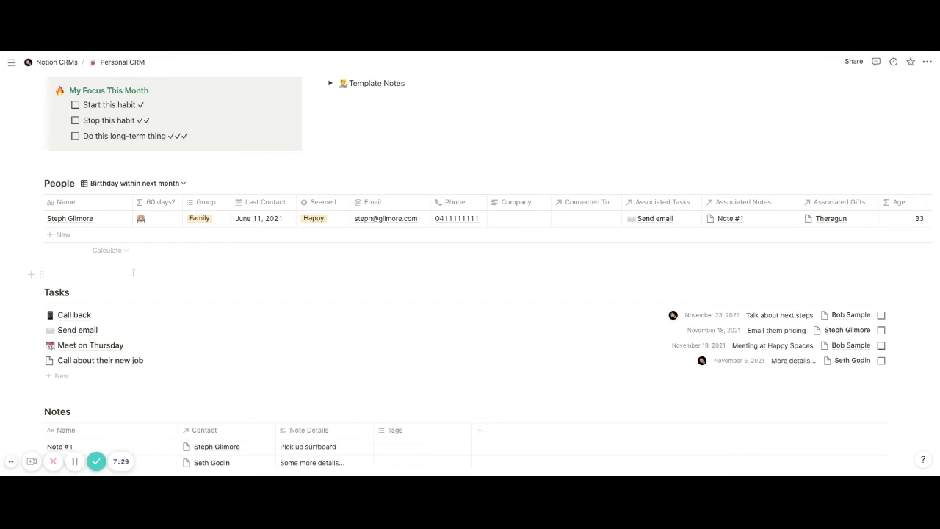
- Open the "Call back" task from the Tasks database and examine its properties
{"action": "scroll", "coordinate": [147, 271], "scroll_direction": "down", "scroll_amount": 2}
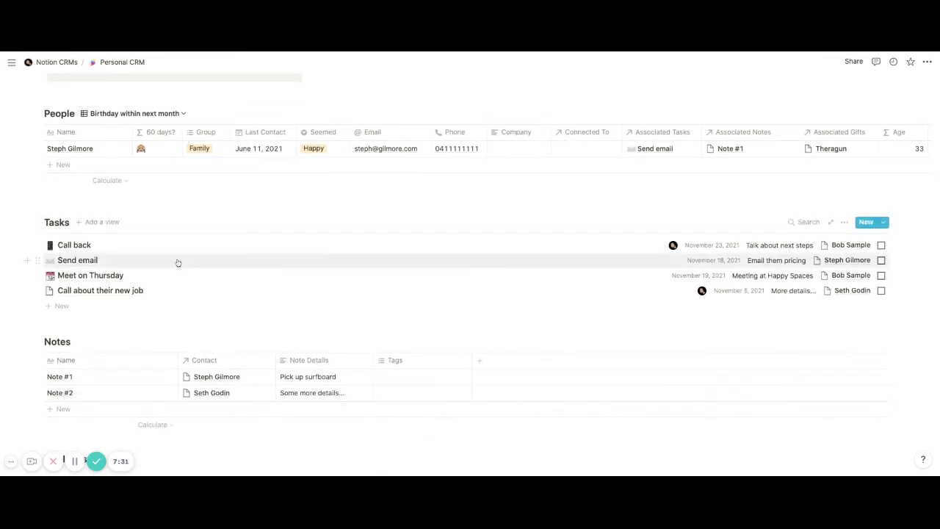
{"action": "scroll", "coordinate": [215, 264], "scroll_direction": "down", "scroll_amount": 1}
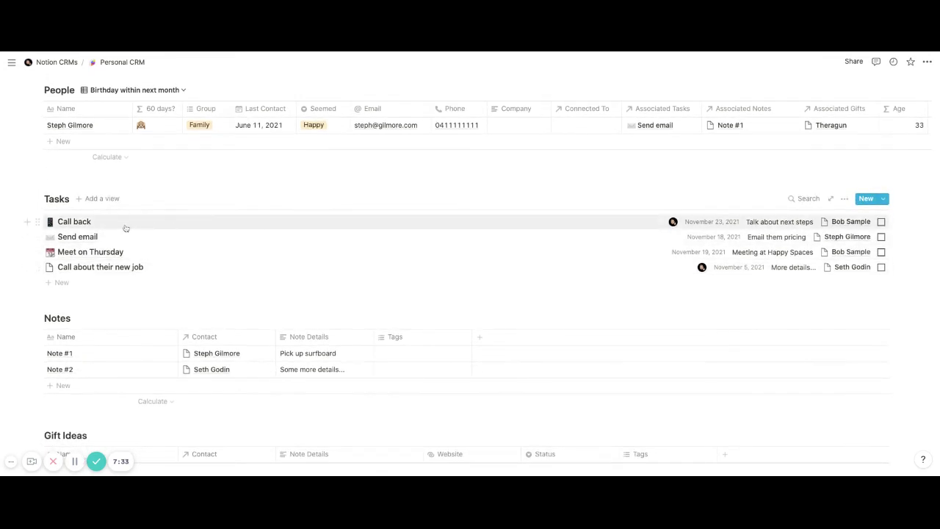
{"action": "left_click", "coordinate": [82, 223]}
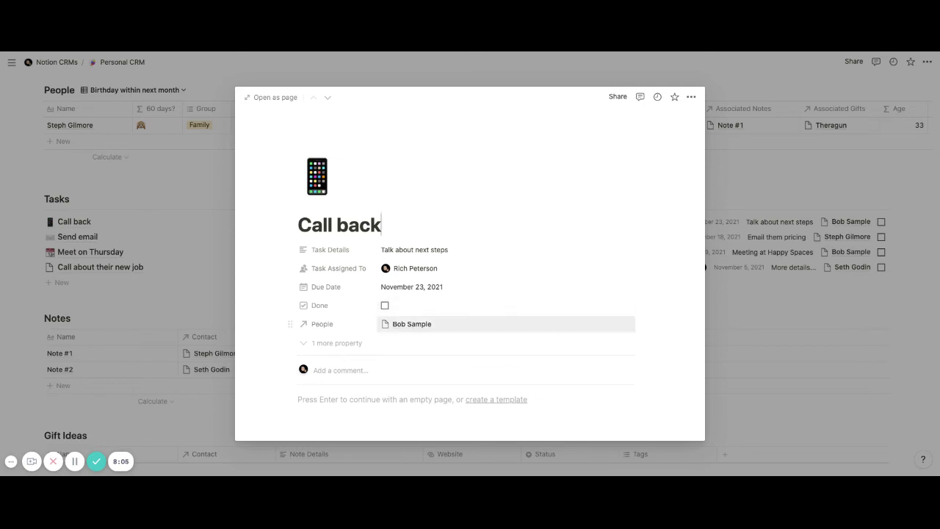
- Remove the linked contact from the "Call back" task's People property, link the same contact again and close the record
{"action": "left_click", "coordinate": [441, 323]}
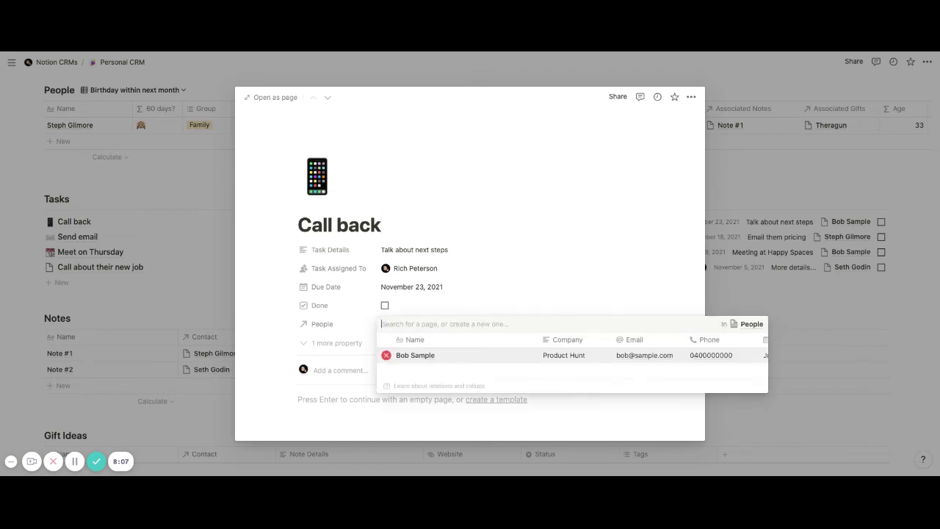
{"action": "left_click", "coordinate": [387, 356]}
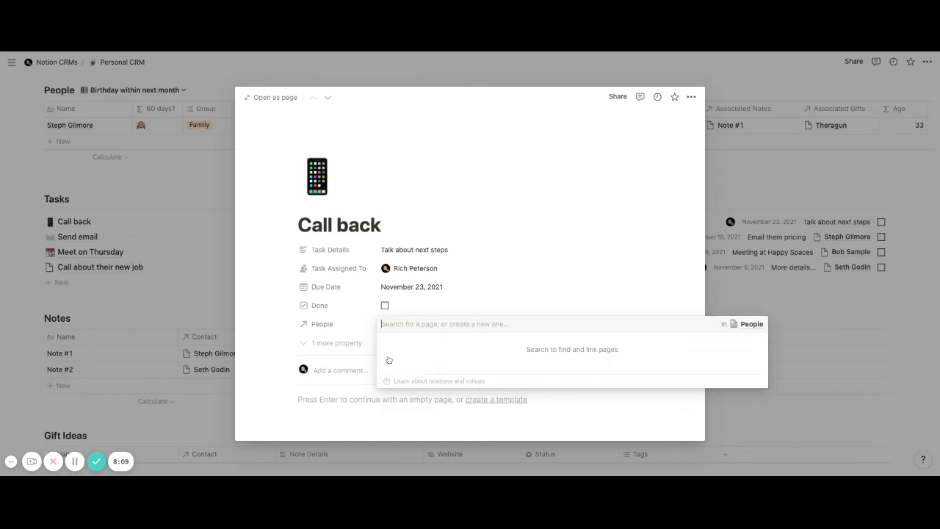
{"action": "left_click", "coordinate": [485, 299]}
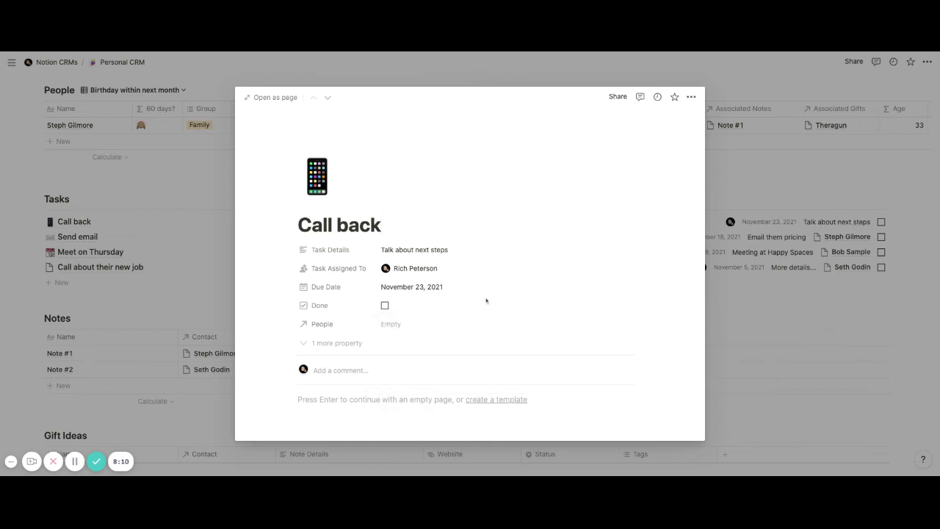
{"action": "left_click", "coordinate": [395, 325]}
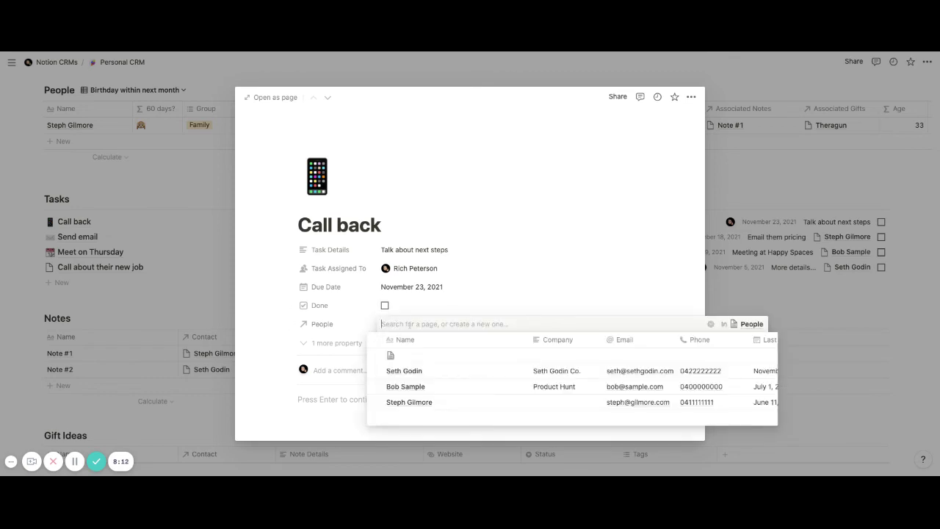
{"action": "left_click", "coordinate": [376, 386]}
{"action": "left_click", "coordinate": [499, 300]}
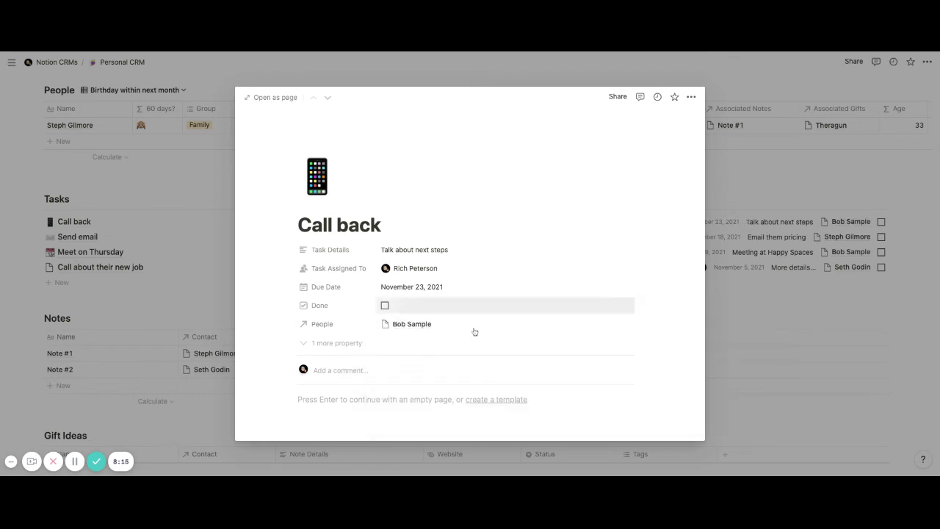
{"action": "left_click", "coordinate": [729, 307]}
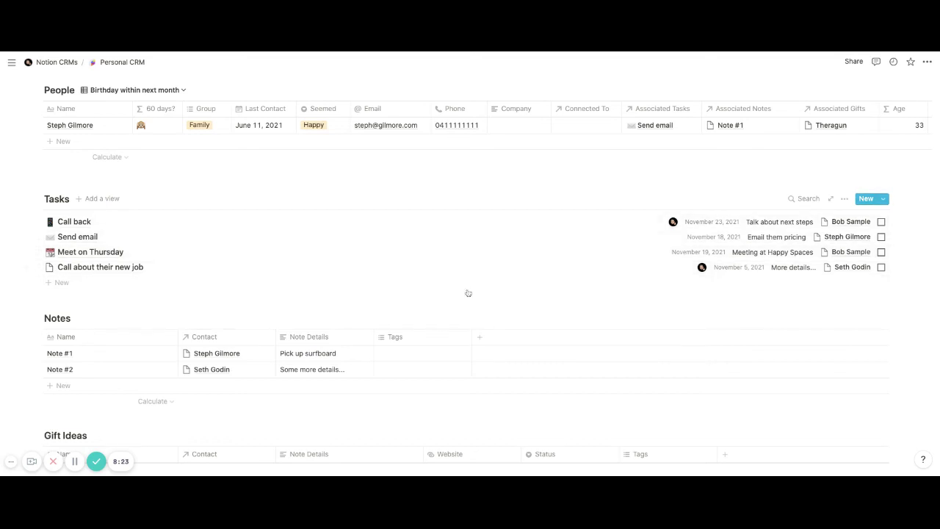
- Switch the People table back to the All Contacts view
{"action": "scroll", "coordinate": [462, 292], "scroll_direction": "up", "scroll_amount": 1}
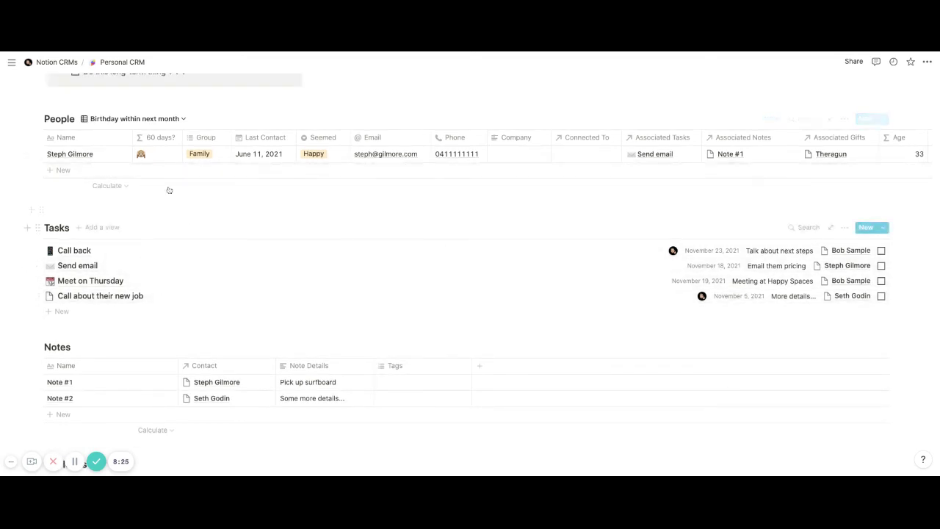
{"action": "left_click", "coordinate": [123, 119]}
{"action": "left_click", "coordinate": [96, 171]}
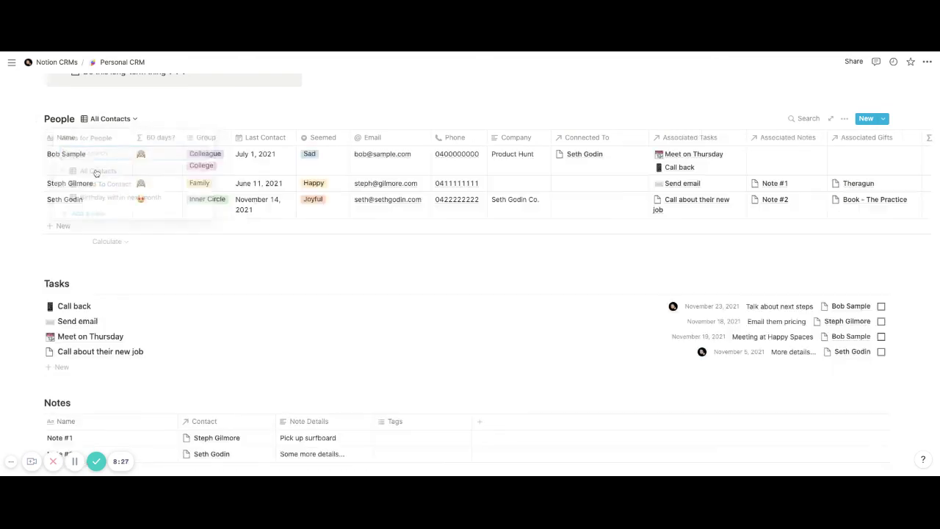
- Open "Note #1" from the Notes database, examine its details, contact, tags and file properties, and close it
{"action": "scroll", "coordinate": [289, 249], "scroll_direction": "down", "scroll_amount": 4}
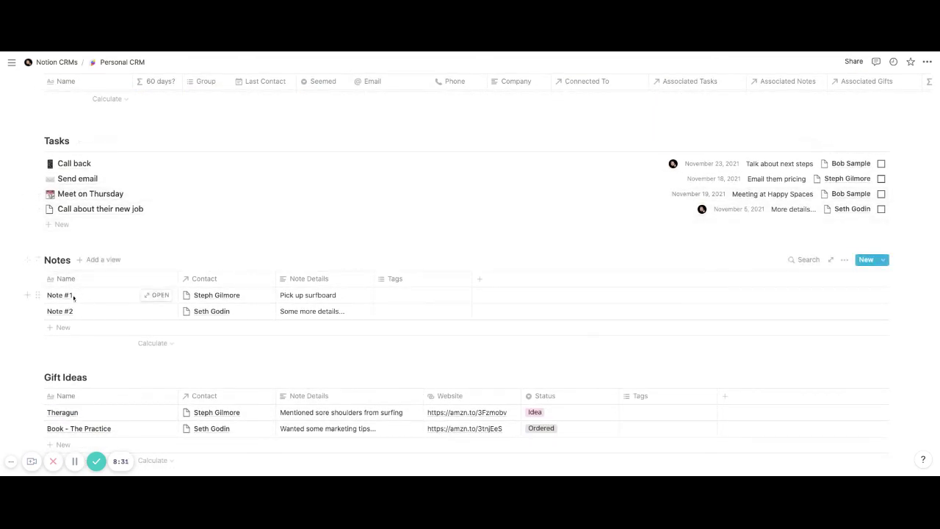
{"action": "left_click", "coordinate": [158, 294]}
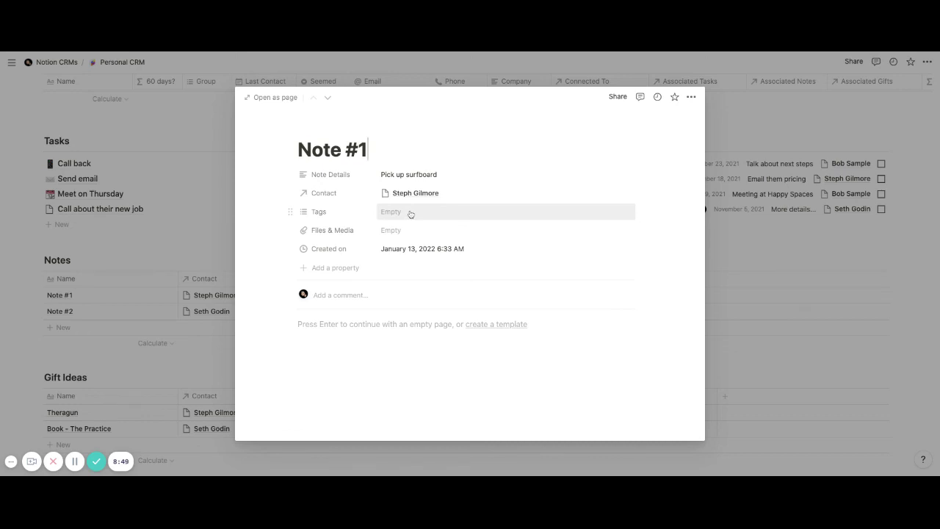
{"action": "left_click", "coordinate": [212, 249]}
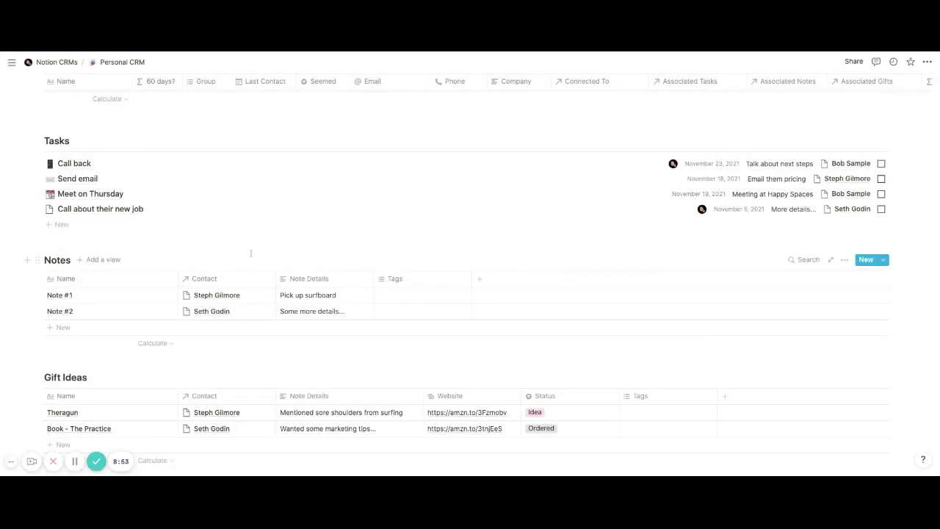
- Open the Theragun entry in Gift Ideas, review its properties and Status options, close it and return to the page's beginning
{"action": "scroll", "coordinate": [250, 253], "scroll_direction": "down", "scroll_amount": 3}
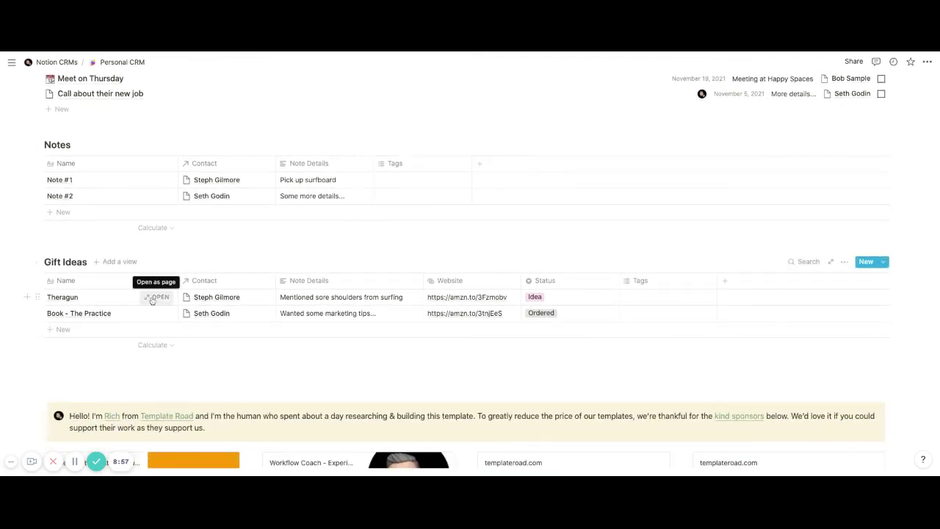
{"action": "left_click", "coordinate": [154, 297]}
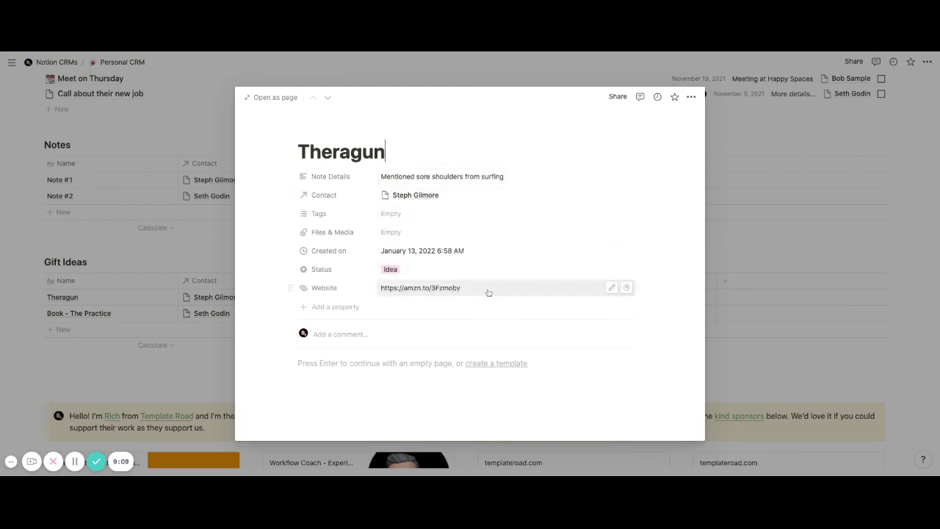
{"action": "left_click", "coordinate": [411, 269]}
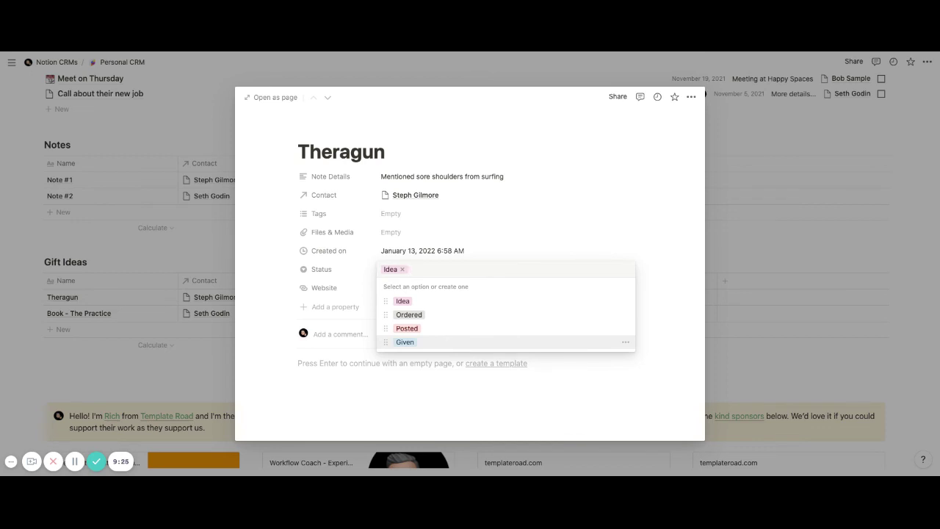
{"action": "key", "text": "Escape"}
{"action": "left_click", "coordinate": [729, 355]}
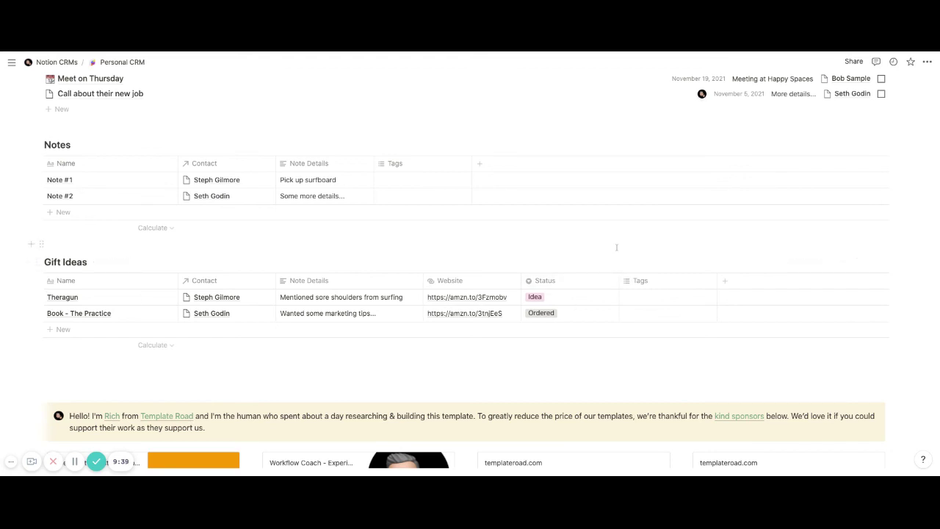
{"action": "scroll", "coordinate": [615, 247], "scroll_direction": "up", "scroll_amount": 15}
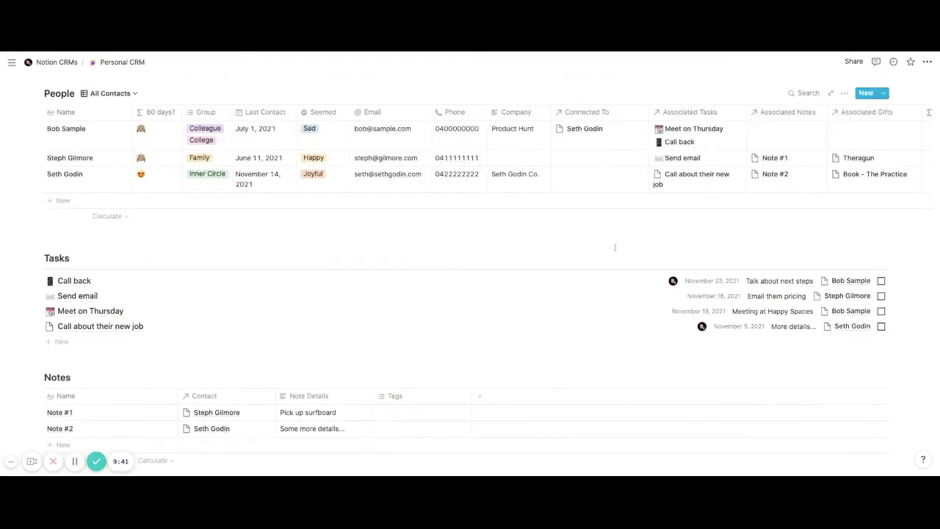
{"action": "scroll", "coordinate": [615, 248], "scroll_direction": "up", "scroll_amount": 2}
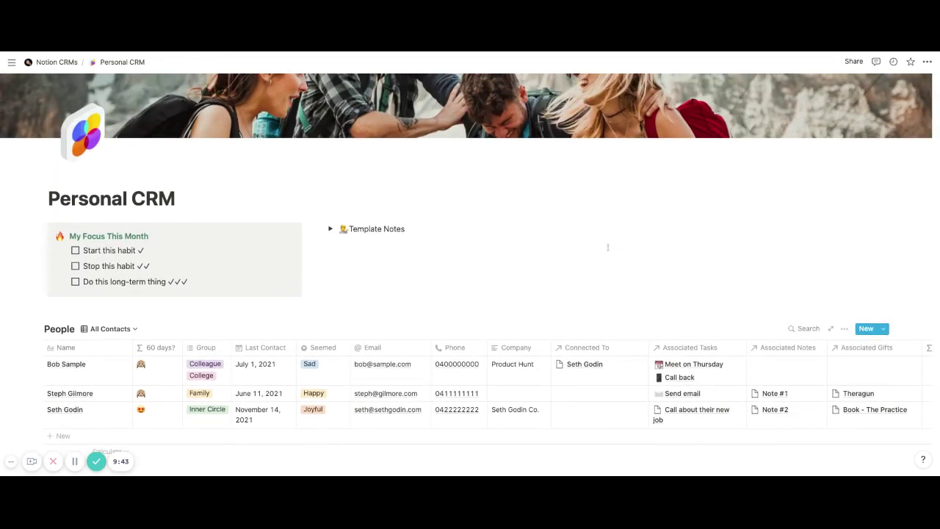